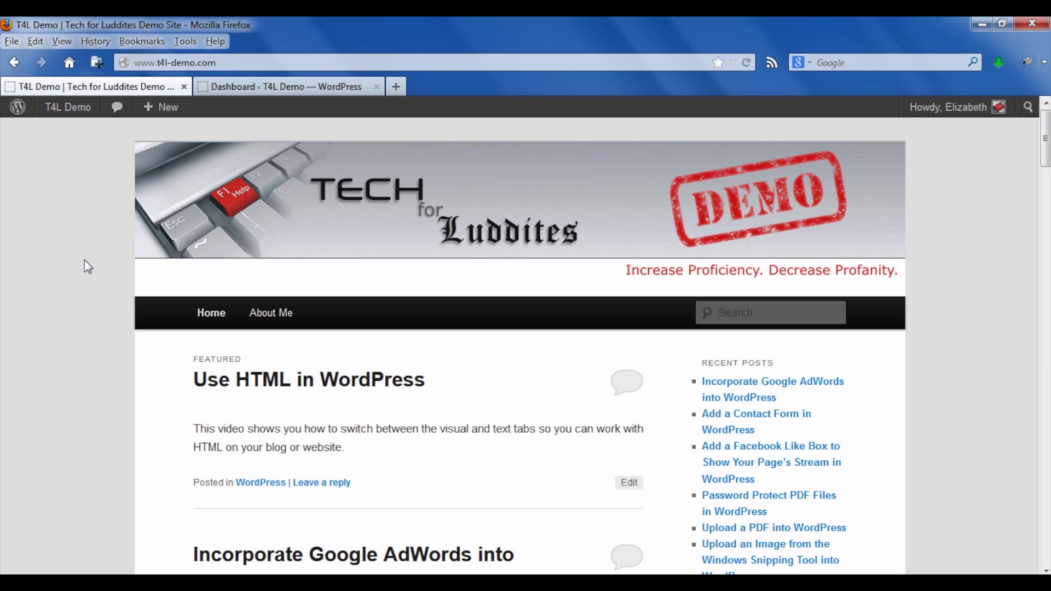
# - From the admin dashboard, start a new post with Posts > Add New
pyautogui.click(244, 86)
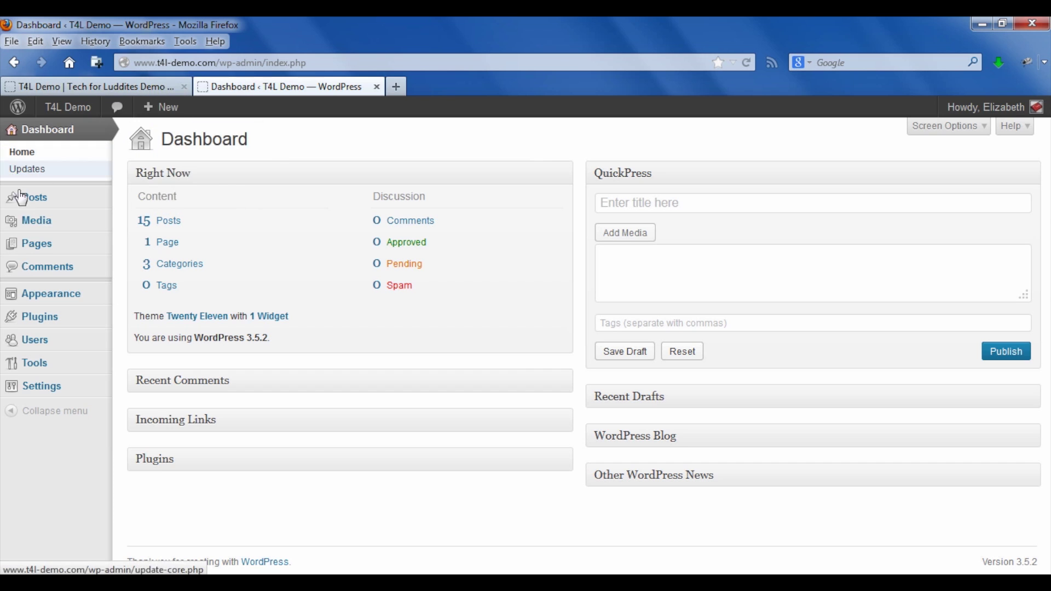
pyautogui.moveTo(15, 198)
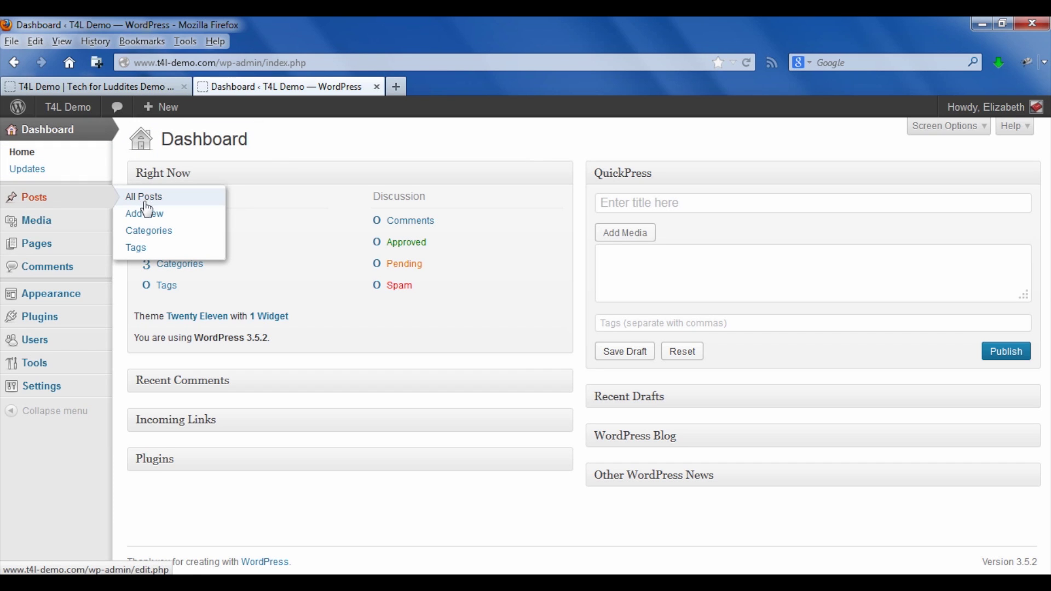
pyautogui.click(150, 218)
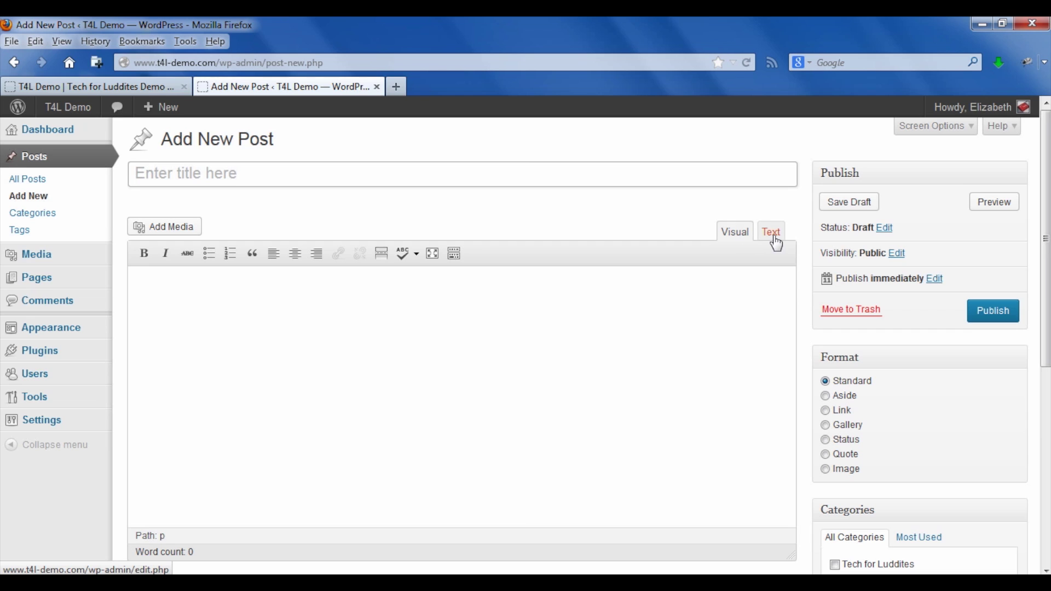
# - Write 'The rain in Spain stays mainly in the plain.', bold 'plain', and view the HTML source
pyautogui.click(410, 319)
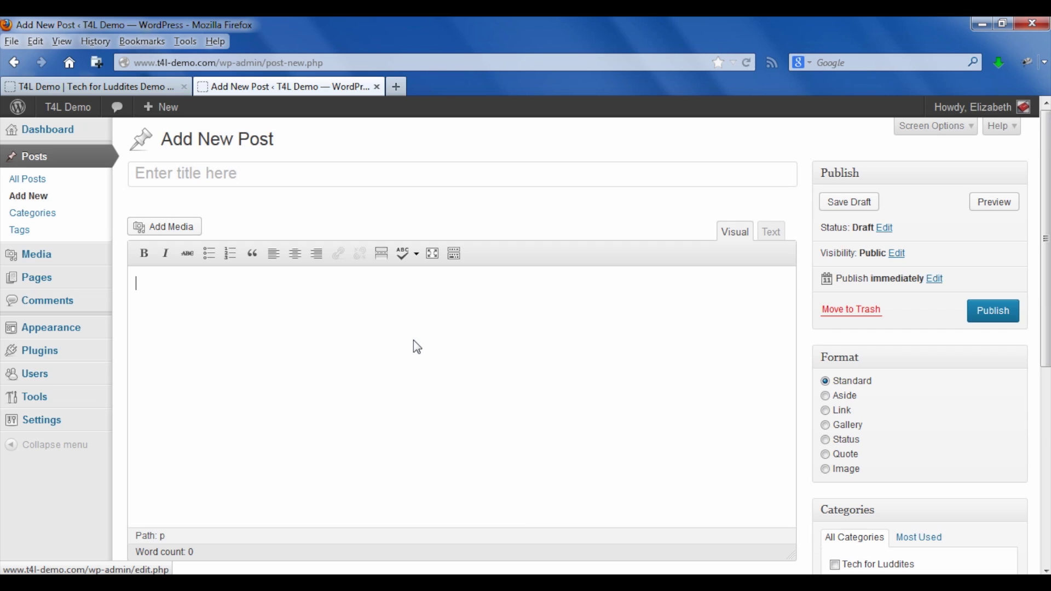
pyautogui.write('The rain in Spain st')
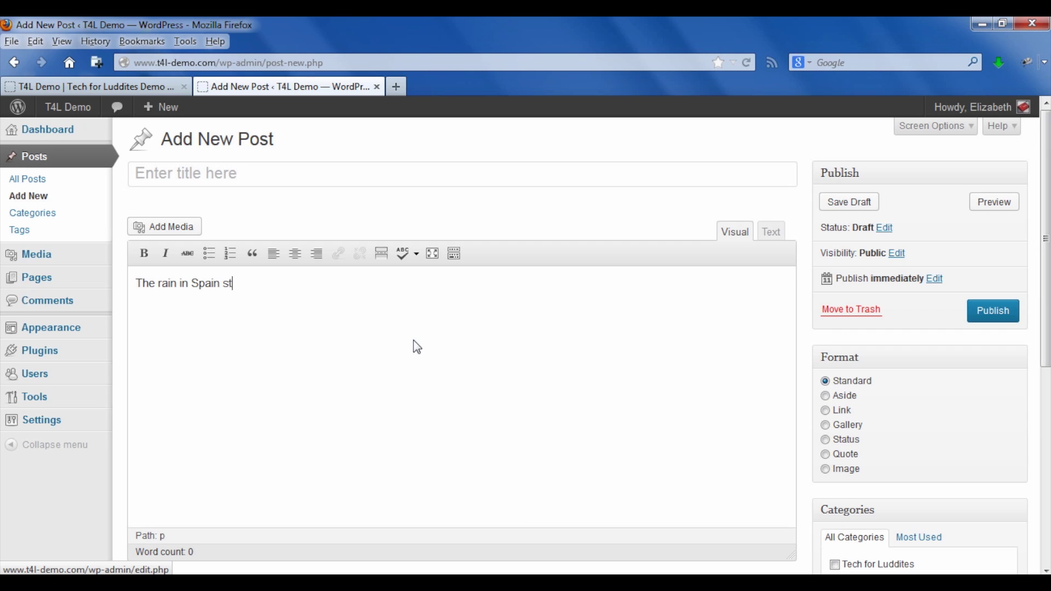
pyautogui.write('ays mainly in the plain.')
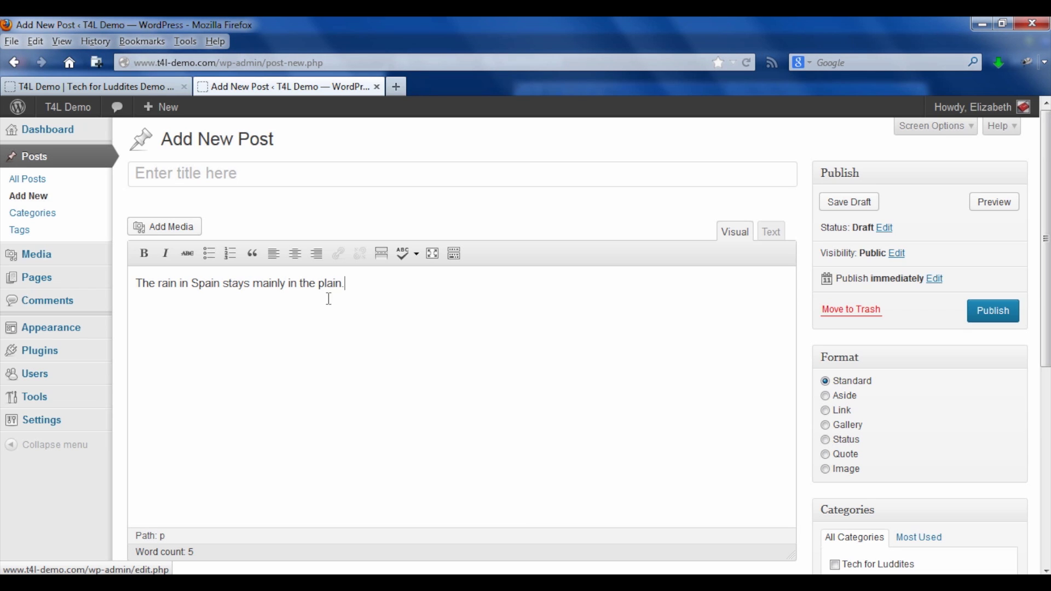
pyautogui.moveTo(319, 285); pyautogui.dragTo(343, 286)
pyautogui.click(146, 258)
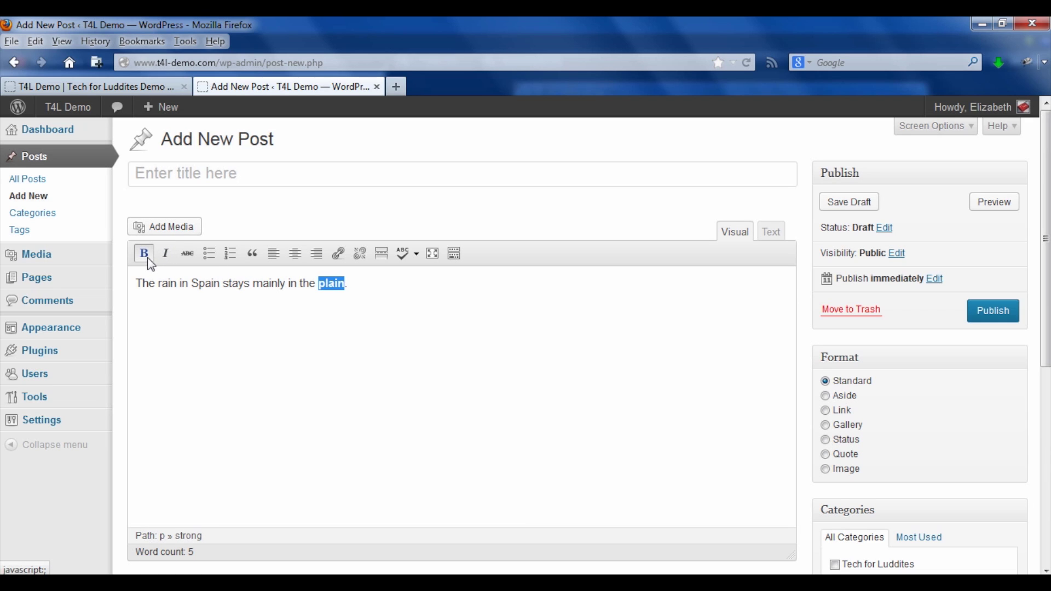
pyautogui.click(395, 298)
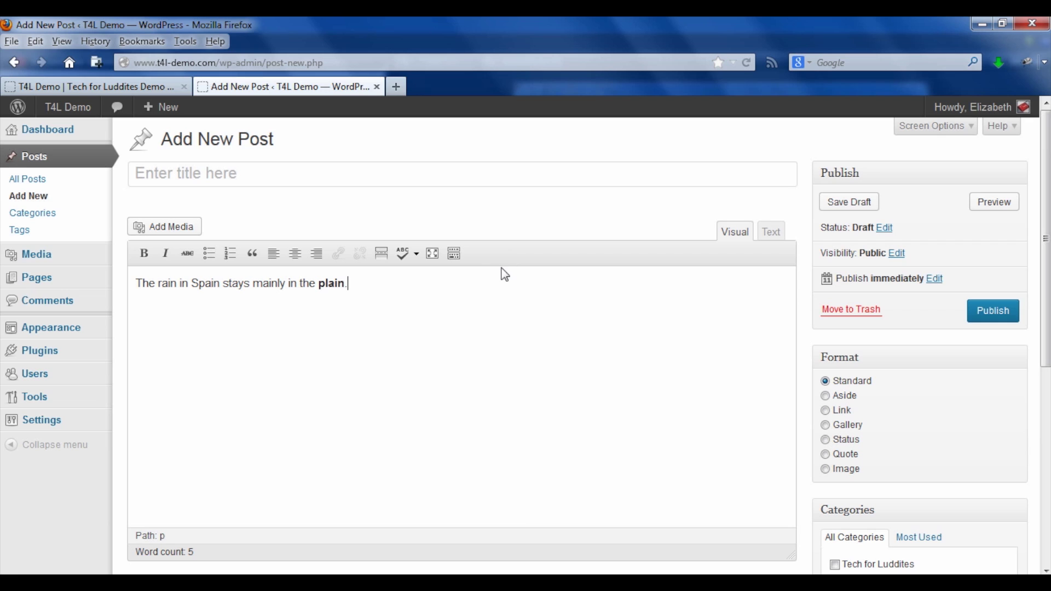
pyautogui.click(777, 240)
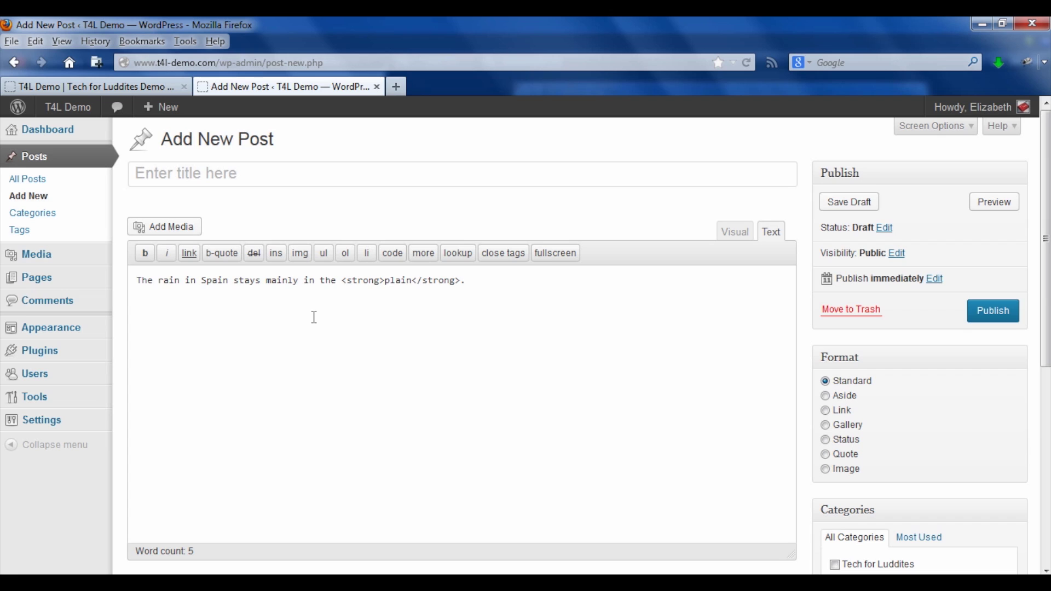
# - Wrap the sentence in <div style="text-align: center;"> and </div> in the HTML source
pyautogui.press('Return')
pyautogui.press('Return')
pyautogui.press('Up')
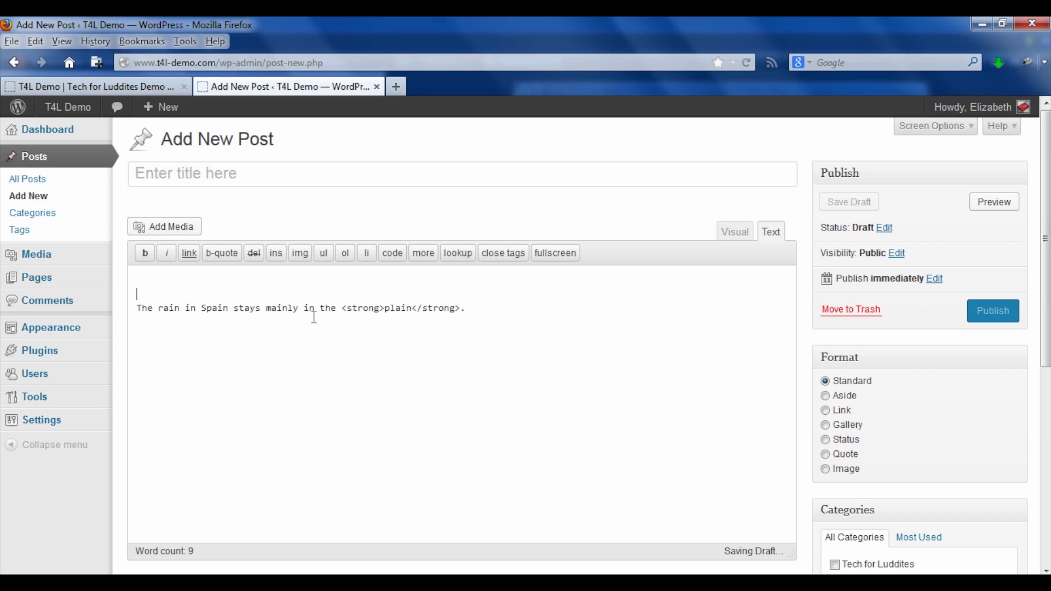
pyautogui.press('BackSpace')
pyautogui.write('<div')
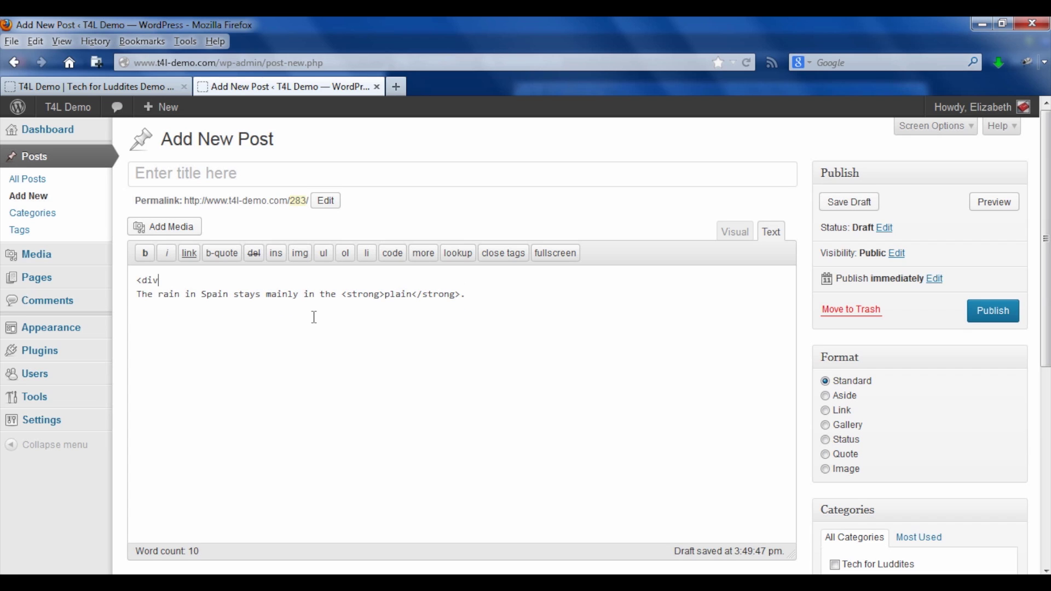
pyautogui.write(' style="text-align: center;">')
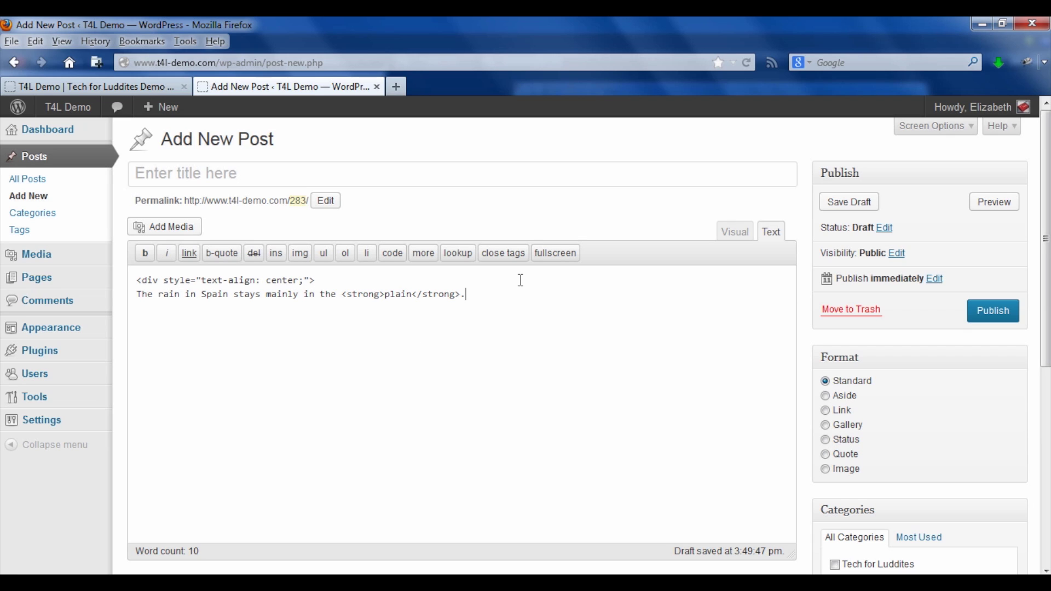
pyautogui.write('</div>')
# - Check the centred sentence in the Visual and Text views, finishing in Visual
pyautogui.click(731, 239)
pyautogui.click(470, 298)
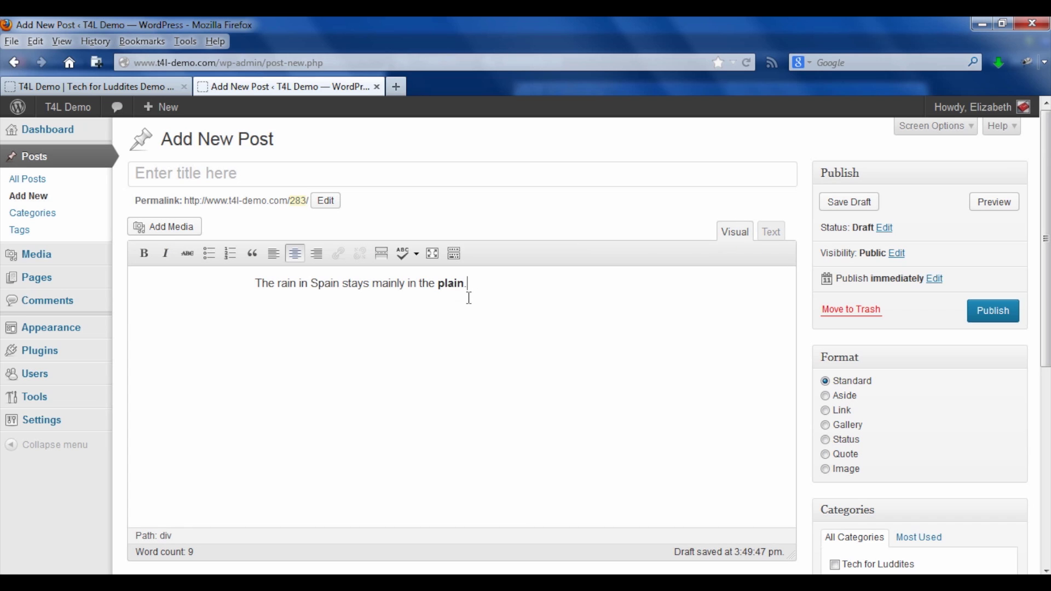
pyautogui.click(773, 235)
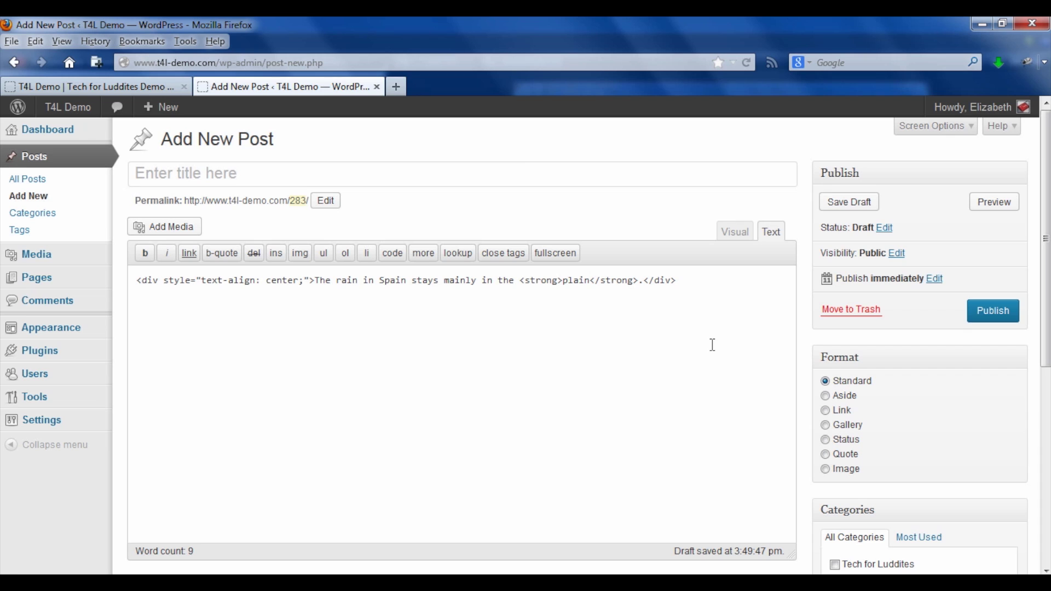
pyautogui.click(743, 240)
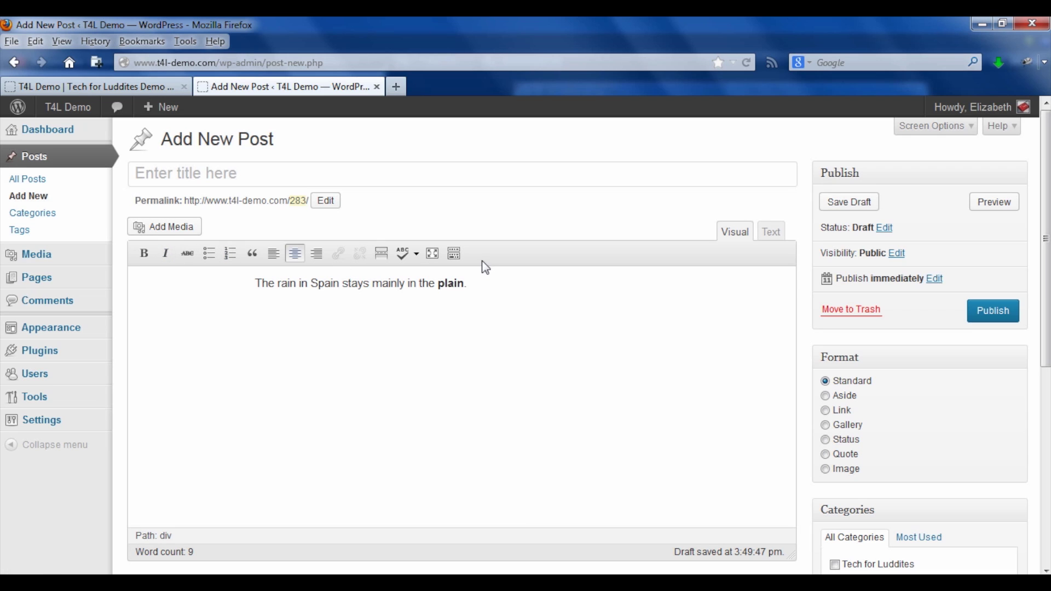
# - Show the kitchen sink row and try text colour, Format and special characters without applying any
pyautogui.click(455, 255)
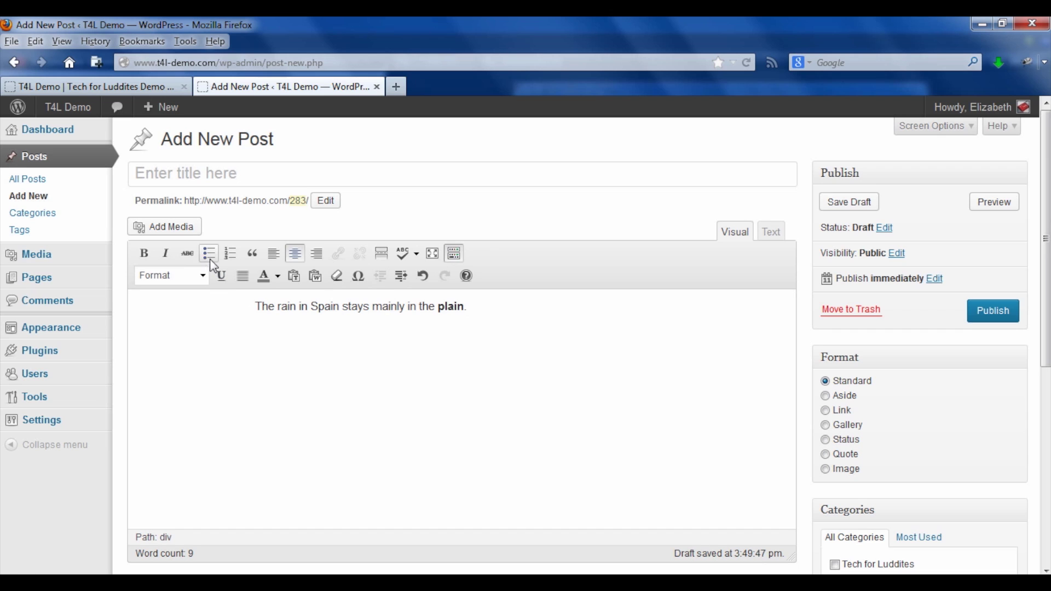
pyautogui.click(277, 277)
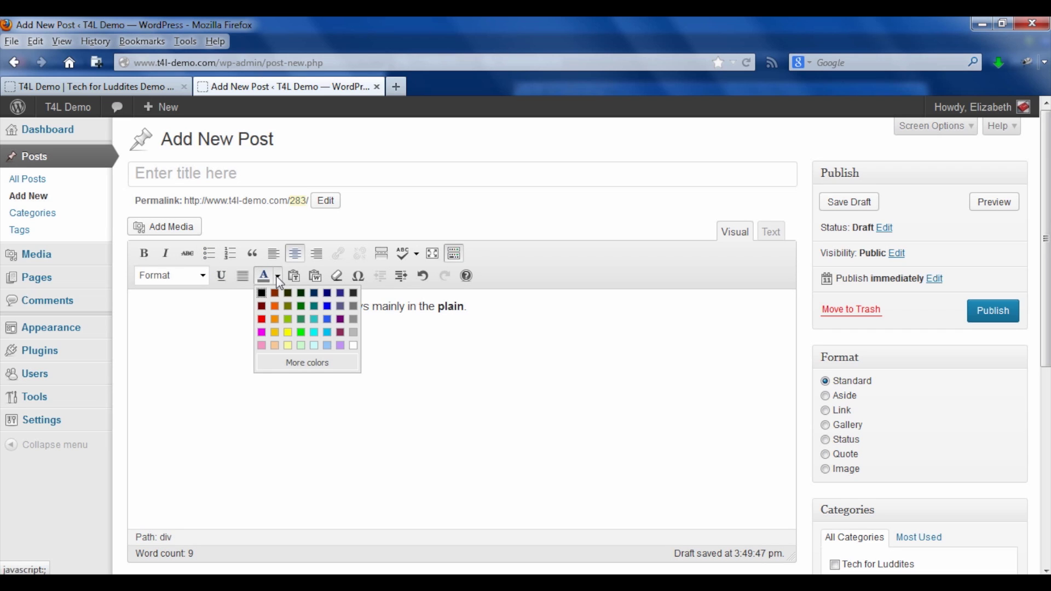
pyautogui.click(279, 278)
pyautogui.click(206, 277)
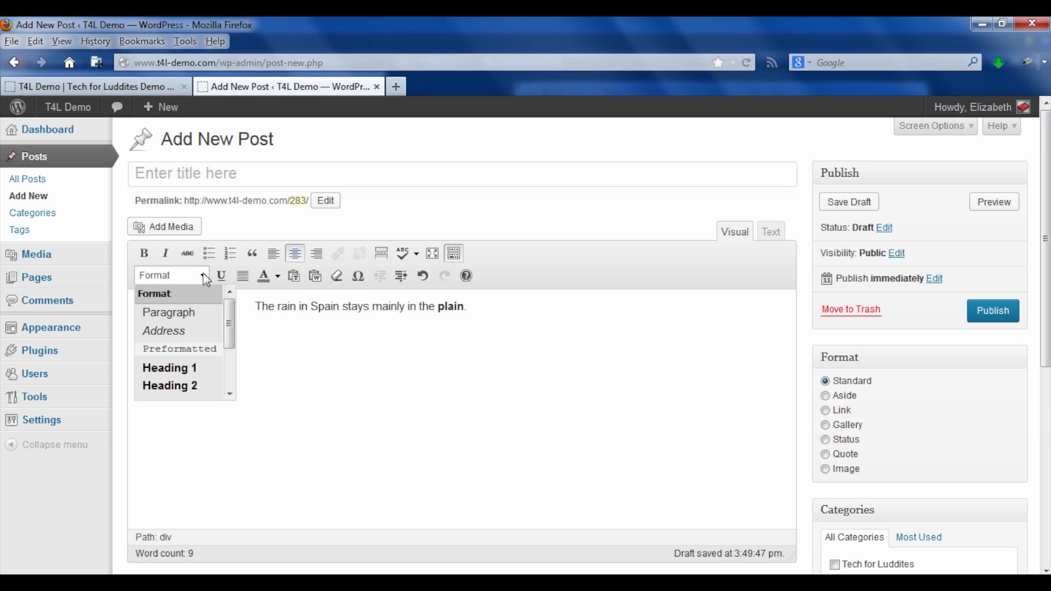
pyautogui.moveTo(228, 307); pyautogui.dragTo(230, 355)
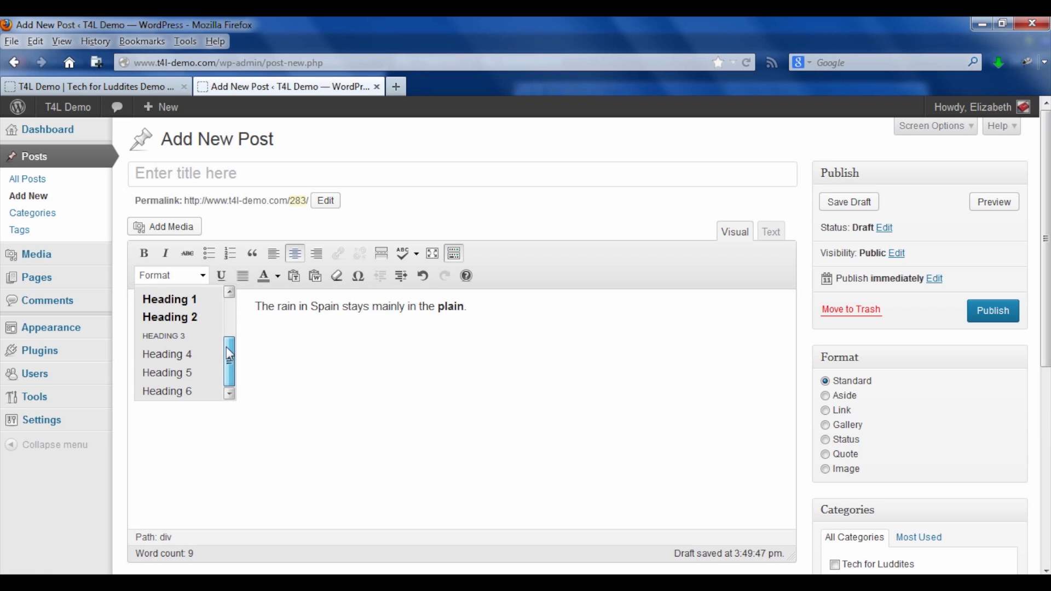
pyautogui.click(429, 356)
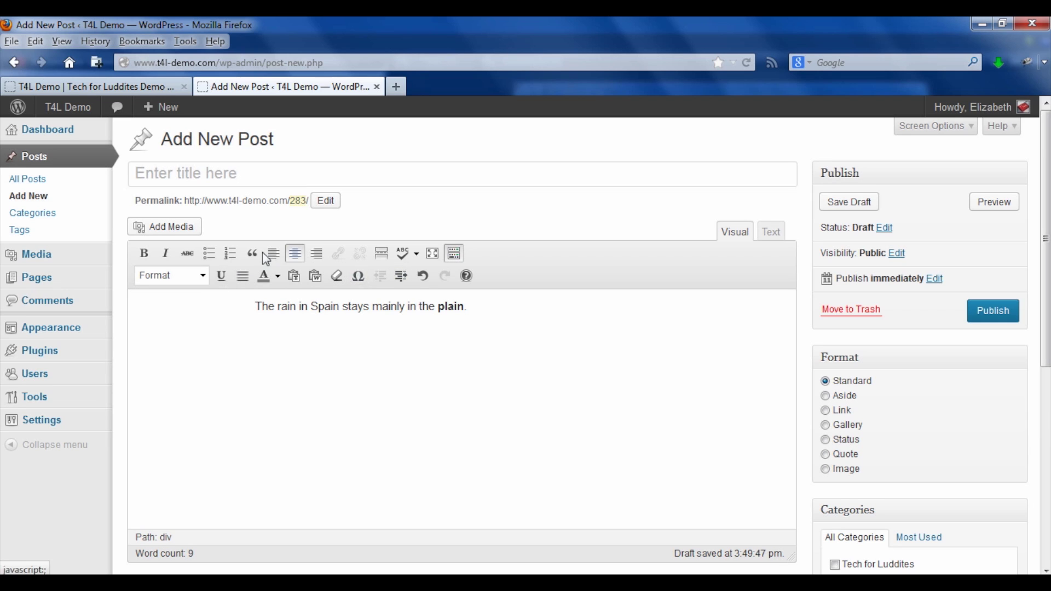
pyautogui.click(359, 276)
pyautogui.moveTo(88, 378)
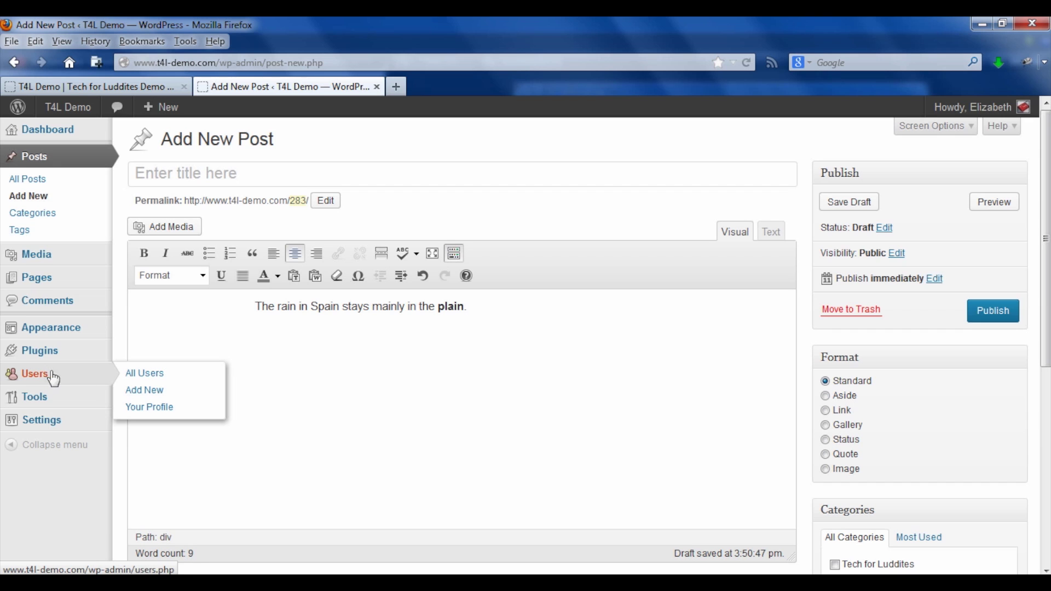
# - In the administrator's profile, tick 'Disable the visual editor when writing' and update the profile
pyautogui.click(152, 377)
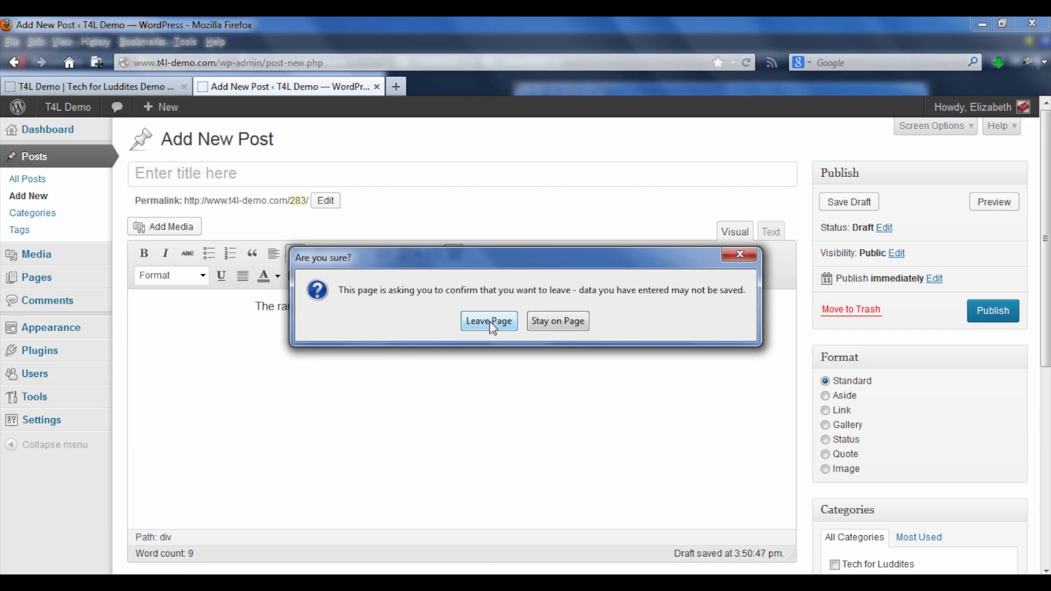
pyautogui.click(501, 322)
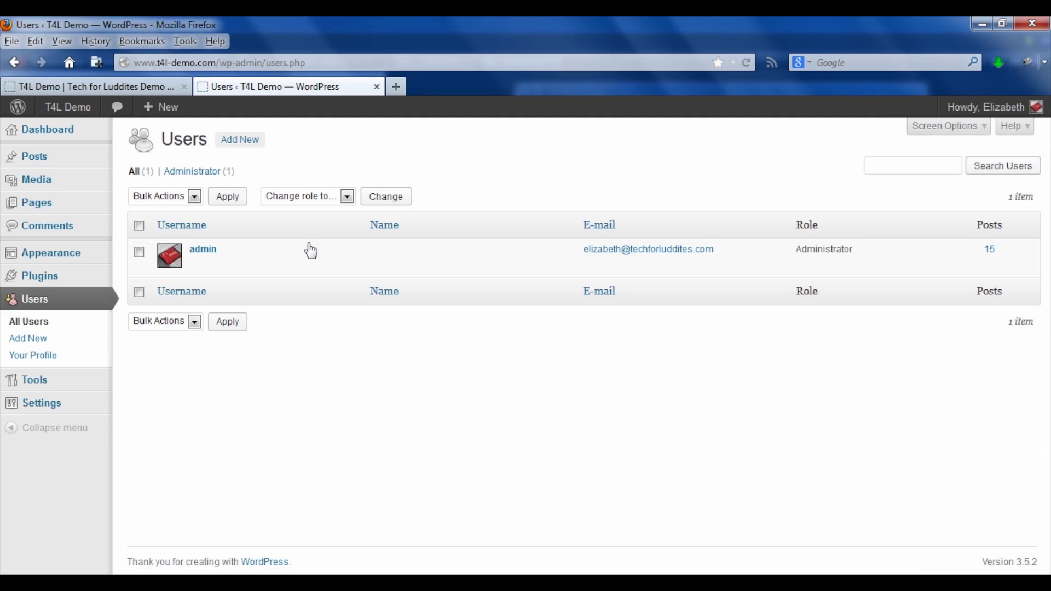
pyautogui.click(215, 250)
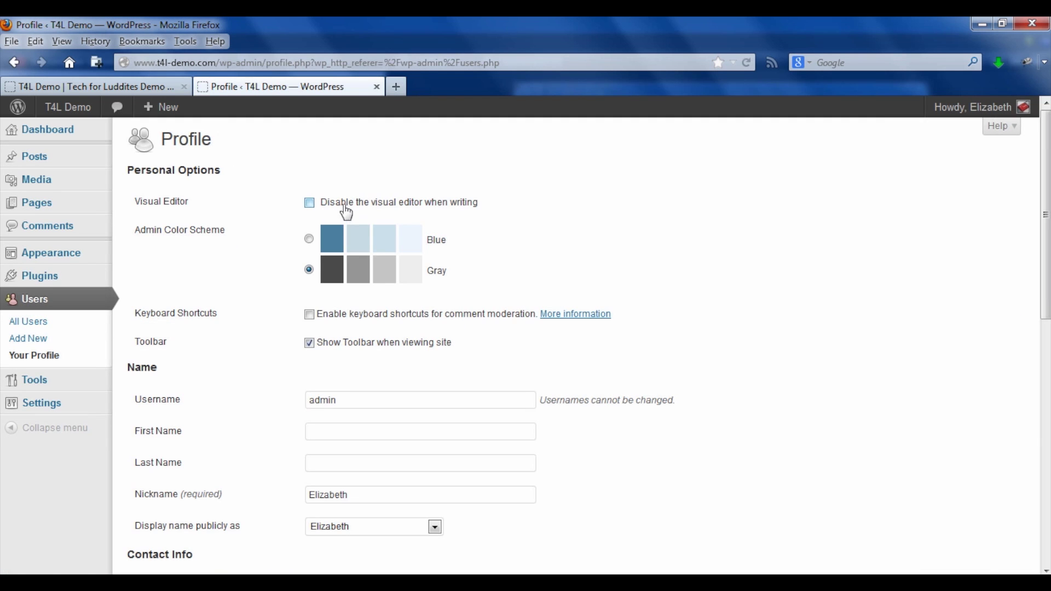
pyautogui.click(310, 203)
pyautogui.scroll(-5, 1047, 403)
pyautogui.scroll(-4, 1047, 403)
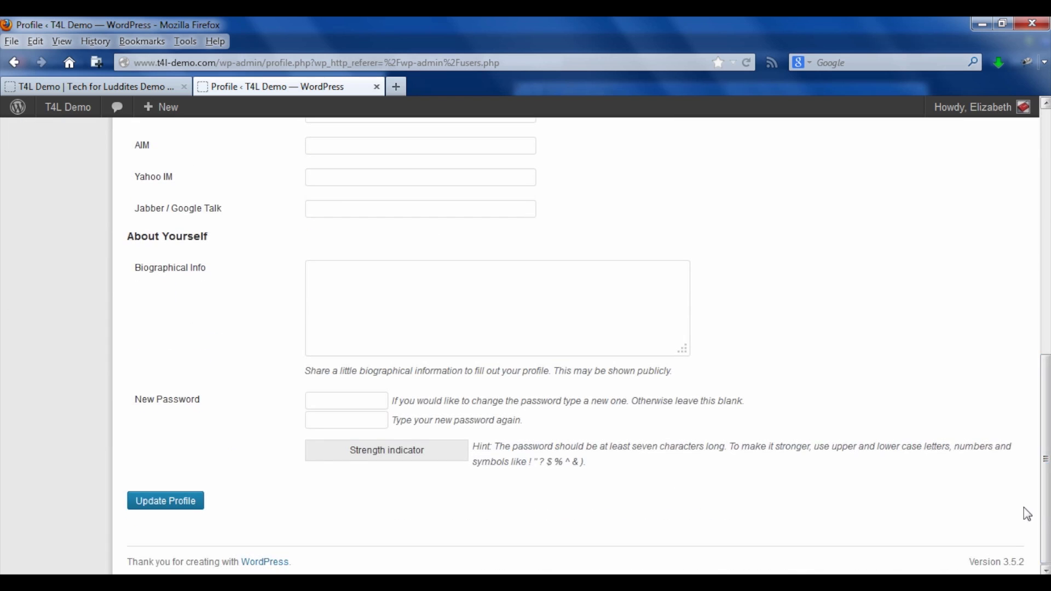
pyautogui.click(172, 501)
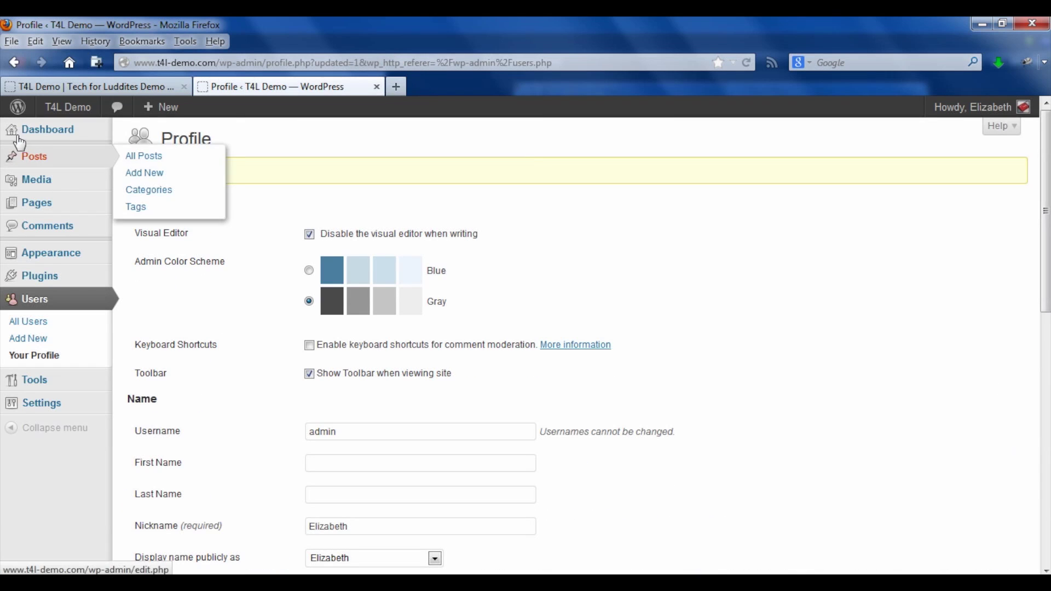
# - Start a new post to check the editor without the visual mode
pyautogui.moveTo(37, 131)
pyautogui.moveTo(40, 160)
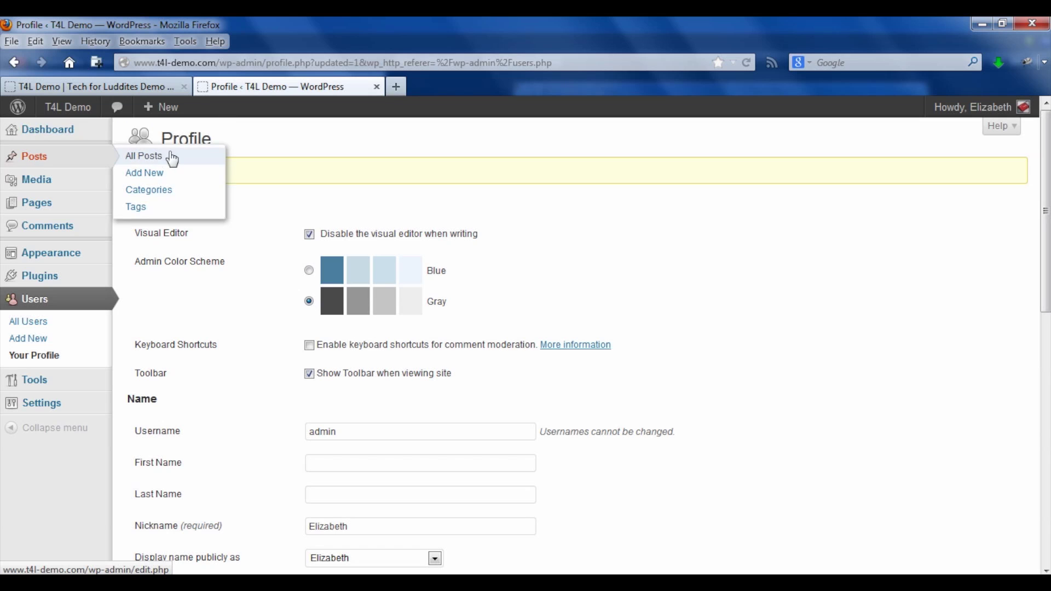
pyautogui.click(178, 176)
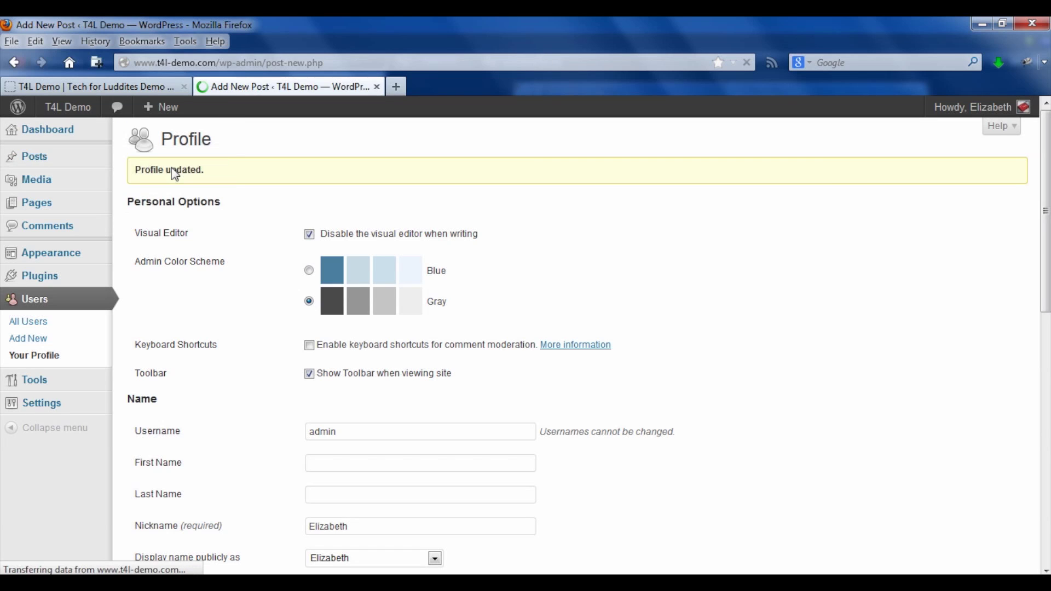